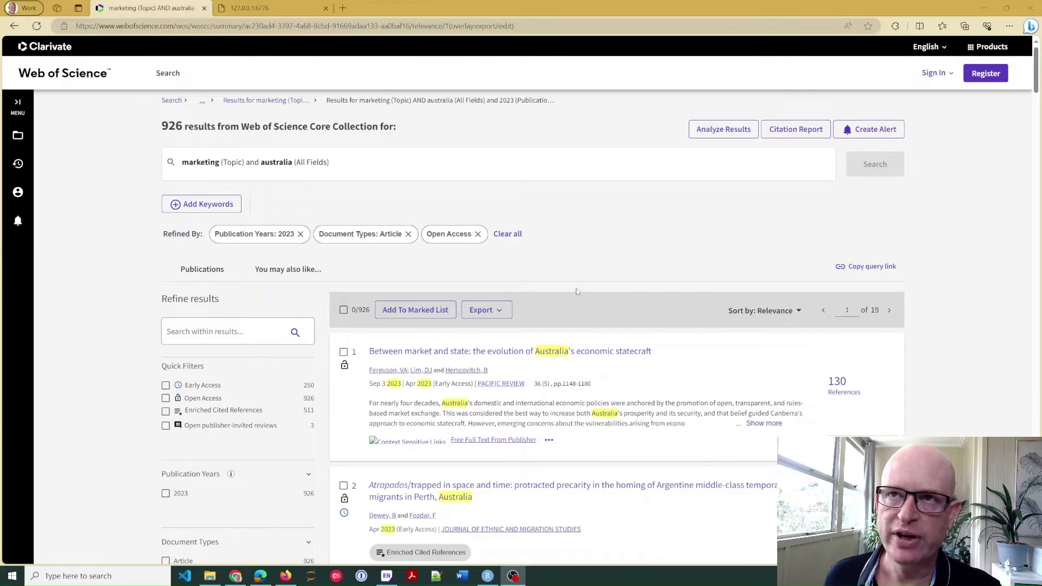
- Choose BibTeX export with Full Record and Cited References as the record content
click(488, 318)
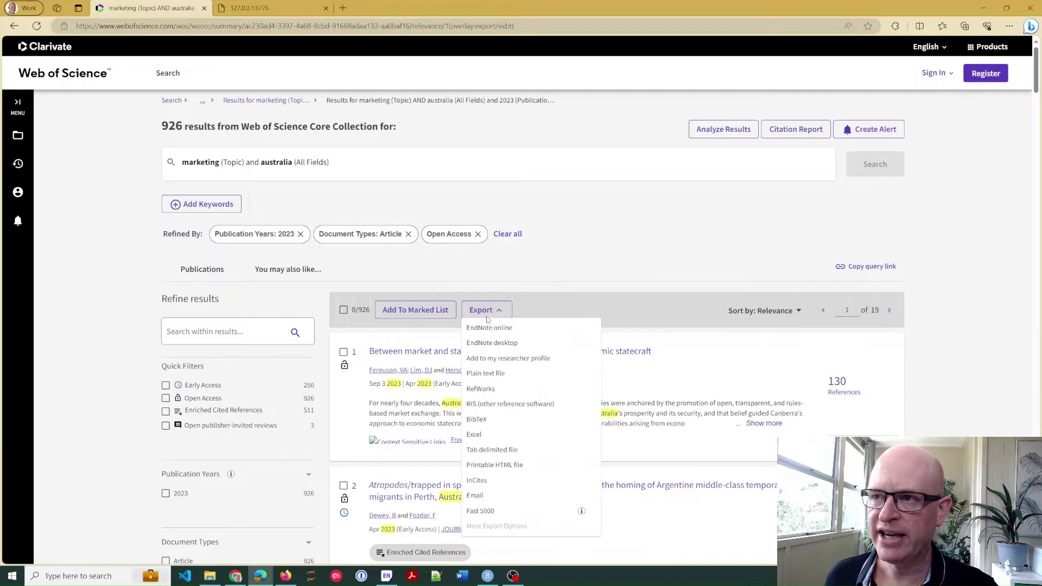
click(501, 421)
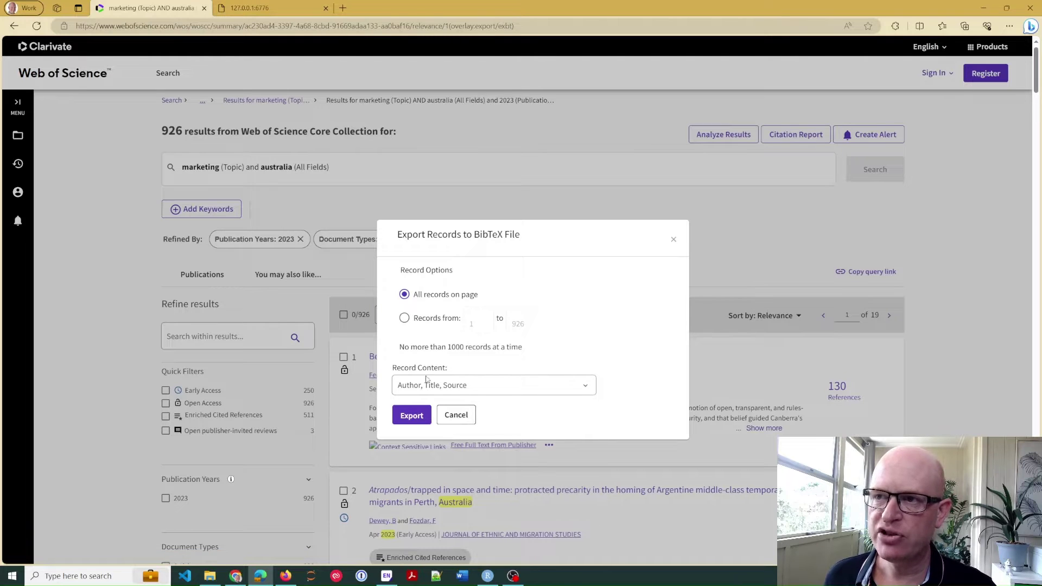
click(452, 387)
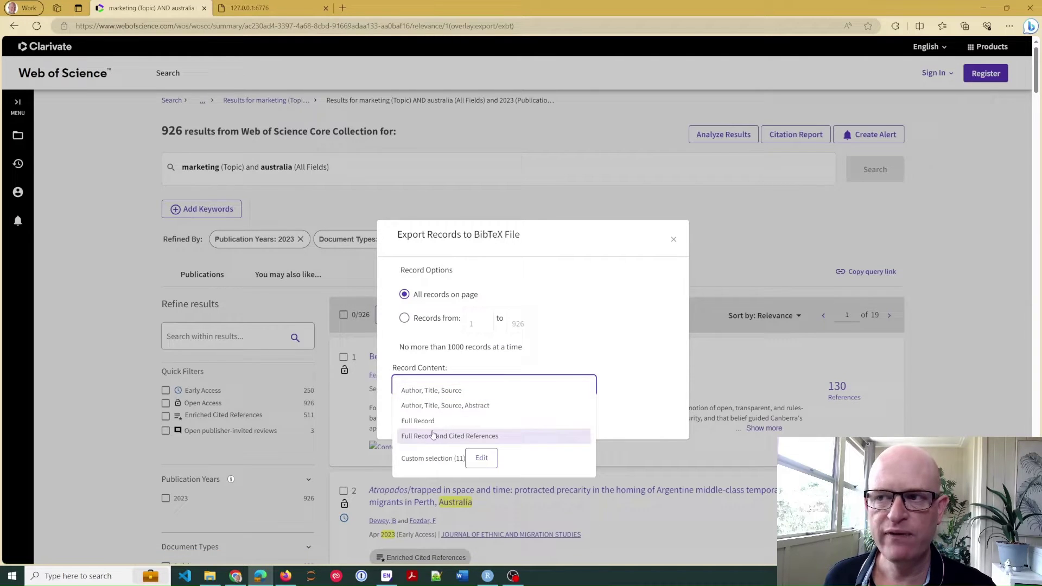
click(435, 437)
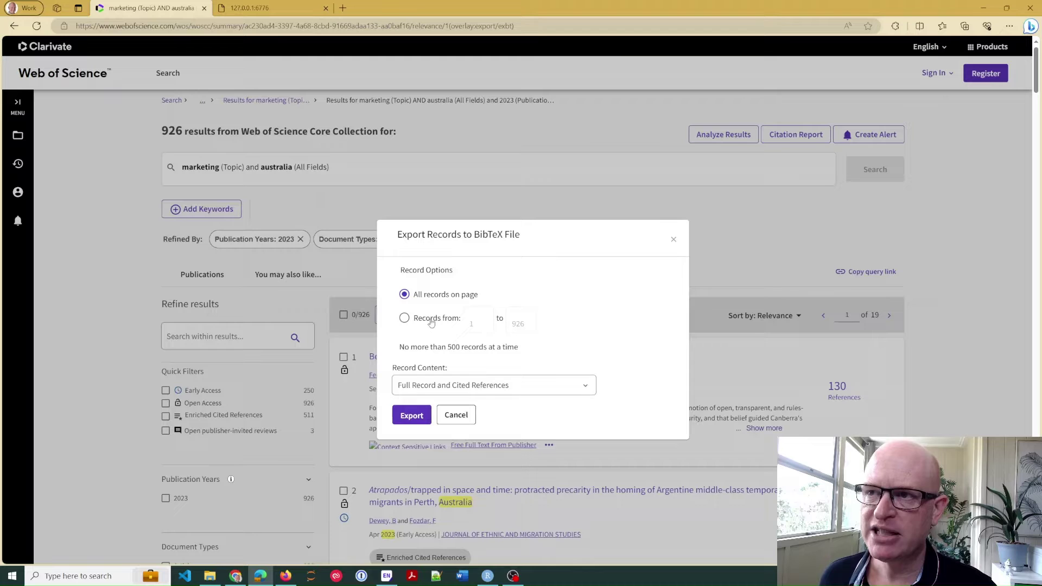
- Set the record range to 1 through 500 and export the BibTeX file
click(405, 318)
click(477, 323)
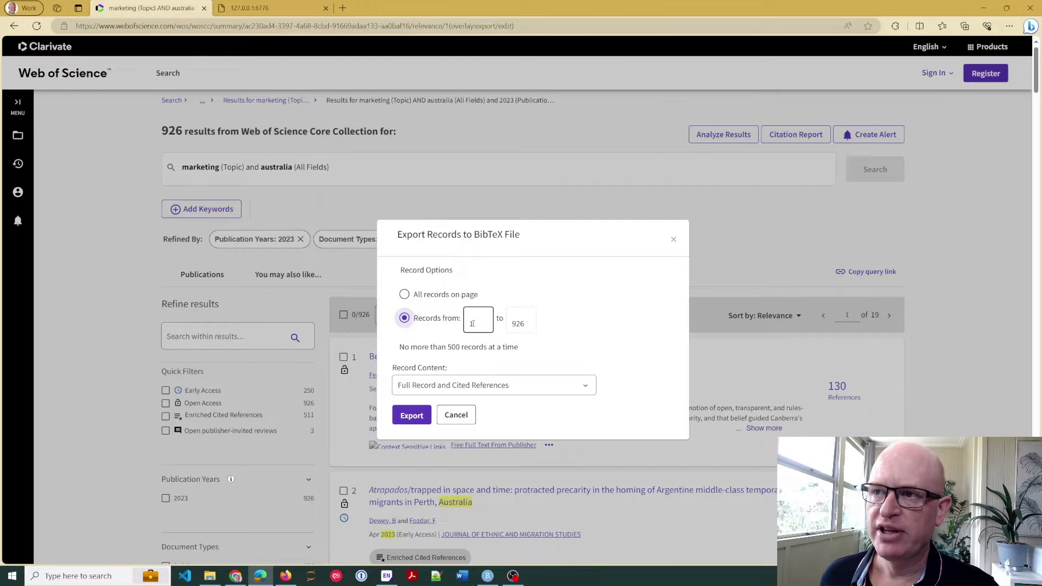
double_click(473, 323)
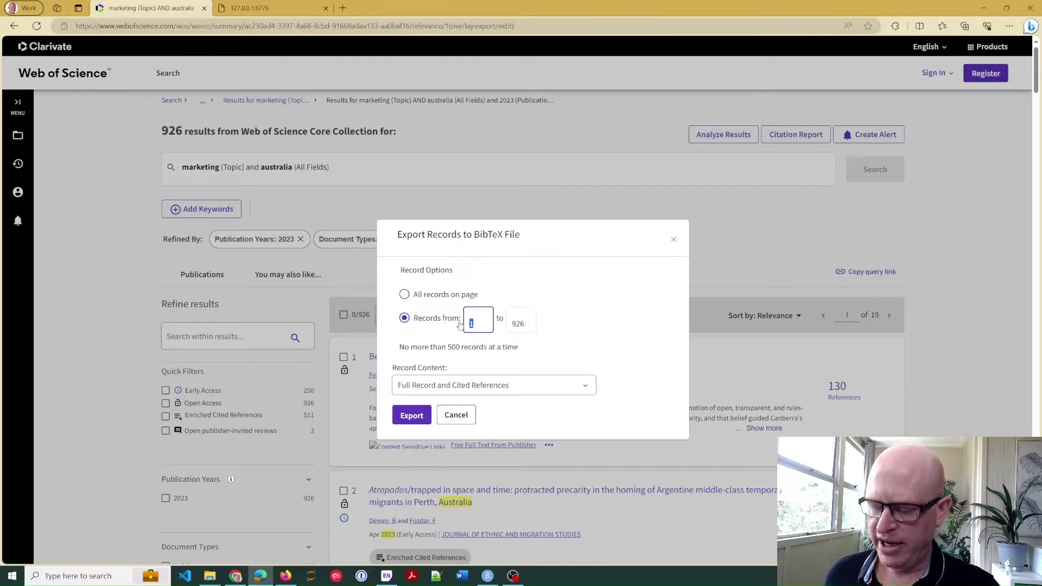
double_click(521, 325)
text(500)
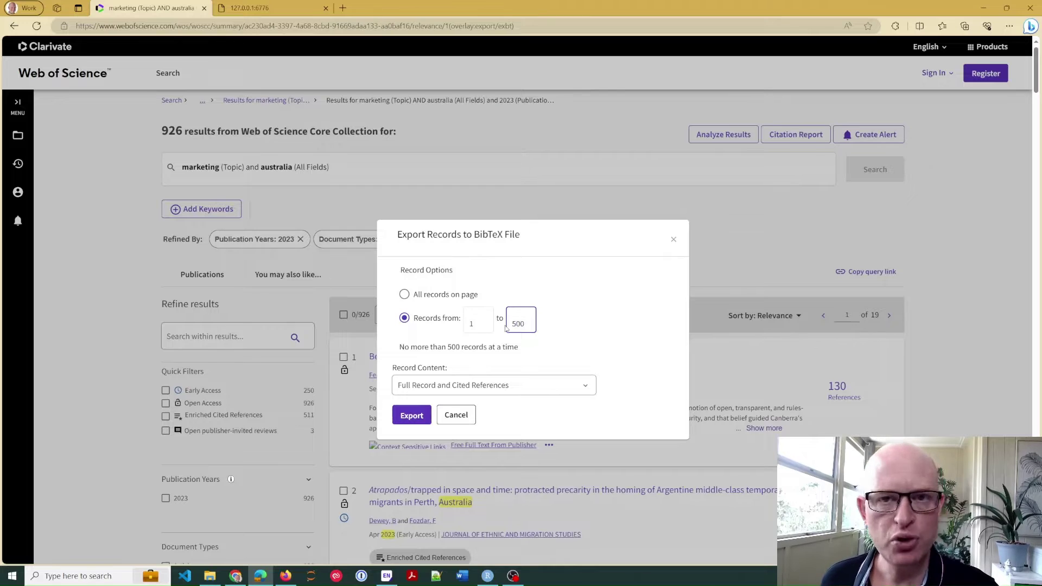
click(412, 416)
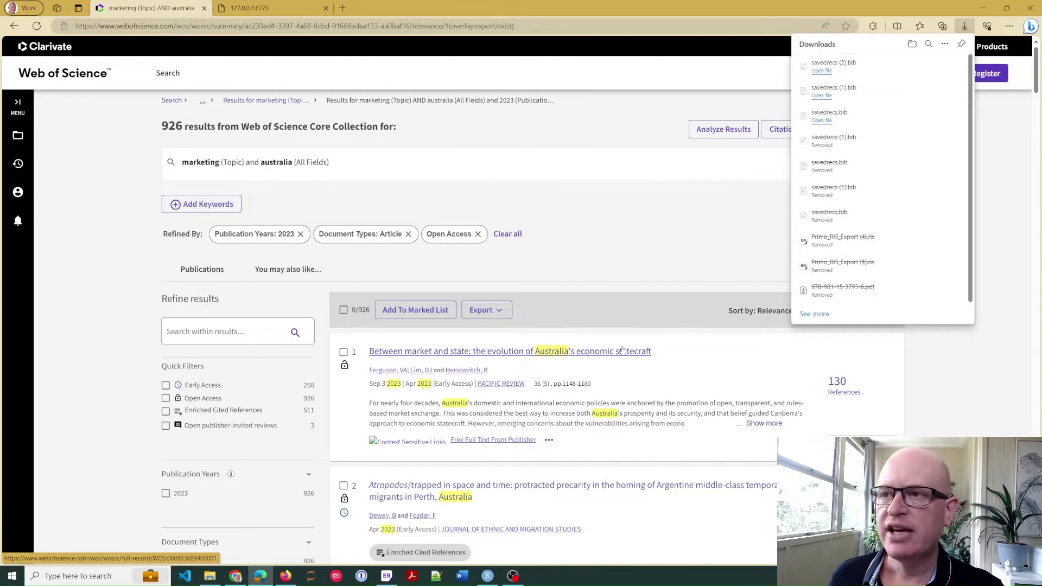
- Start a second BibTeX export with Full Record and Cited References
click(485, 309)
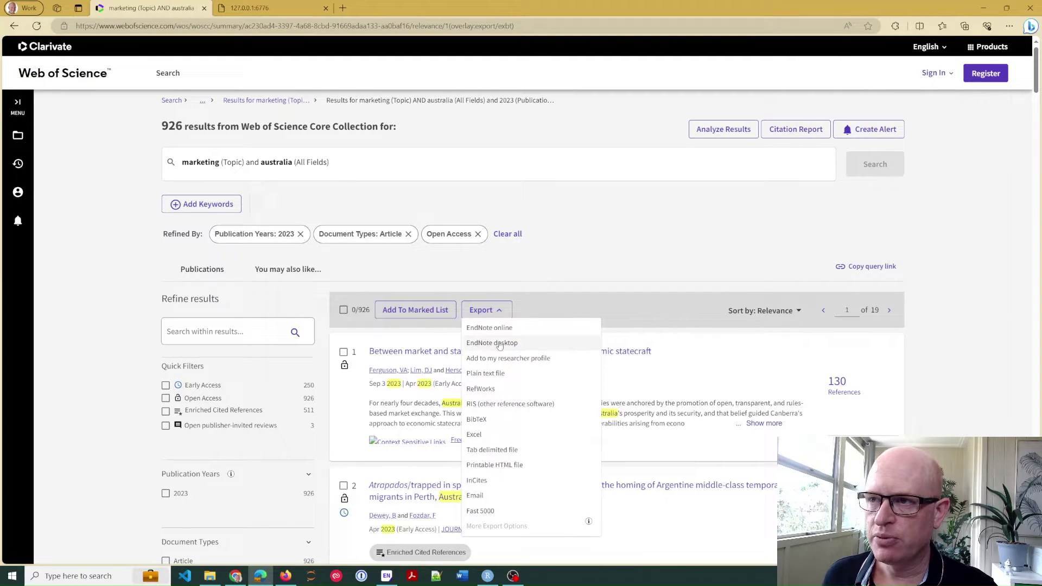
click(508, 419)
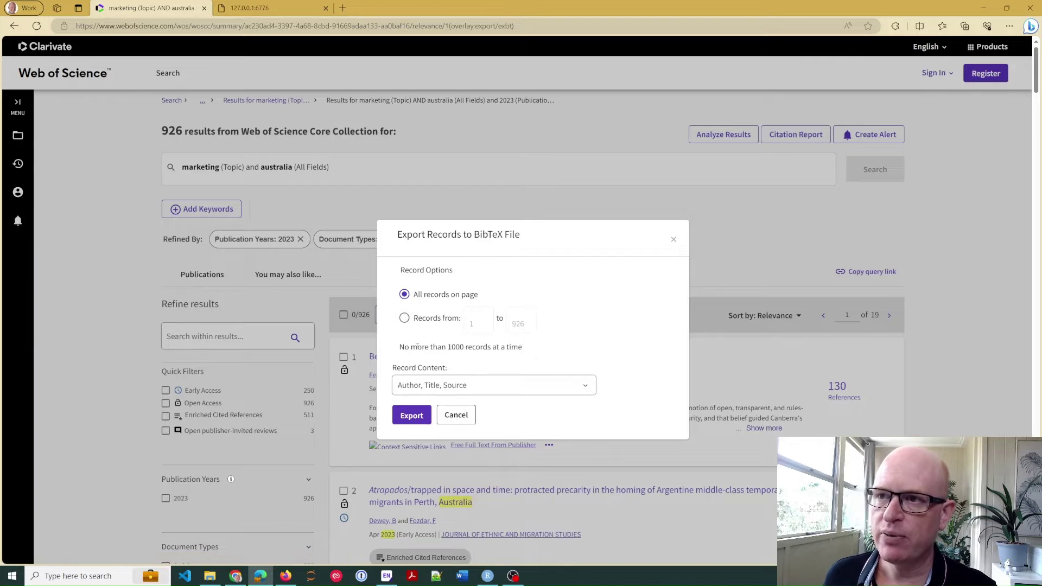
click(444, 386)
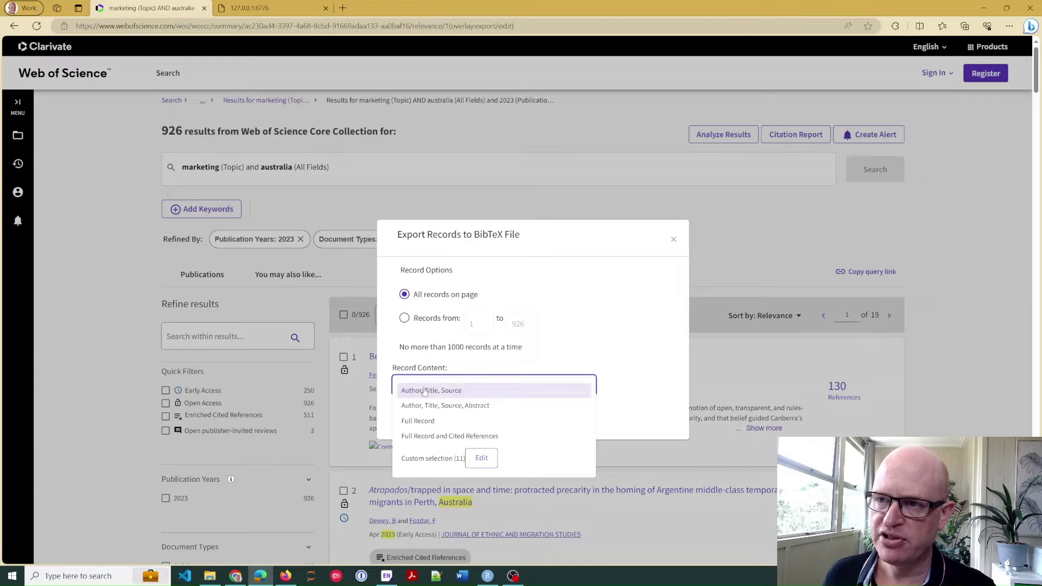
click(440, 438)
- Set the record range to 501 through 926, export it, and show the download folder
click(405, 318)
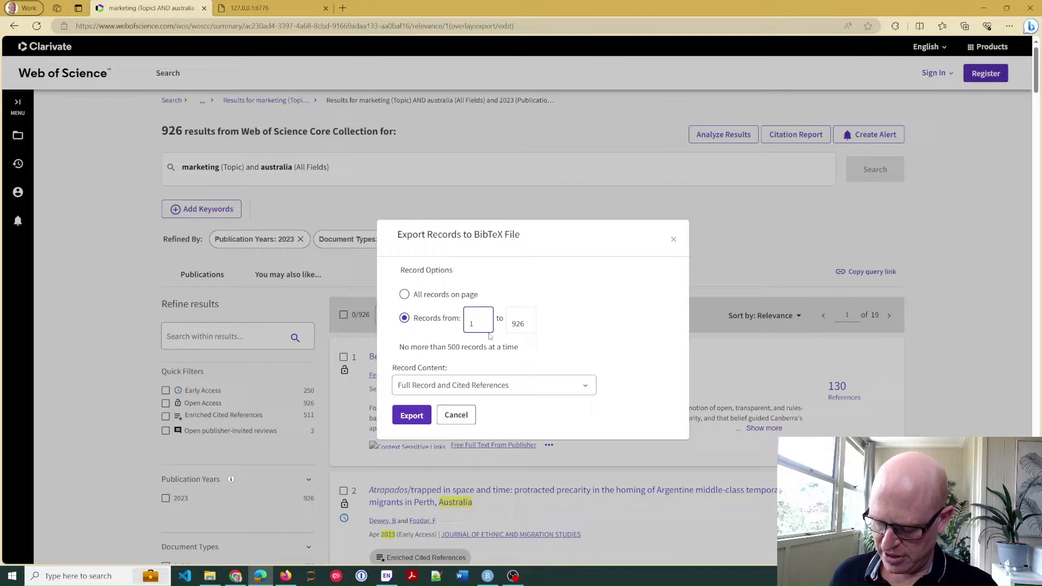
text(501)
key(BackSpace)
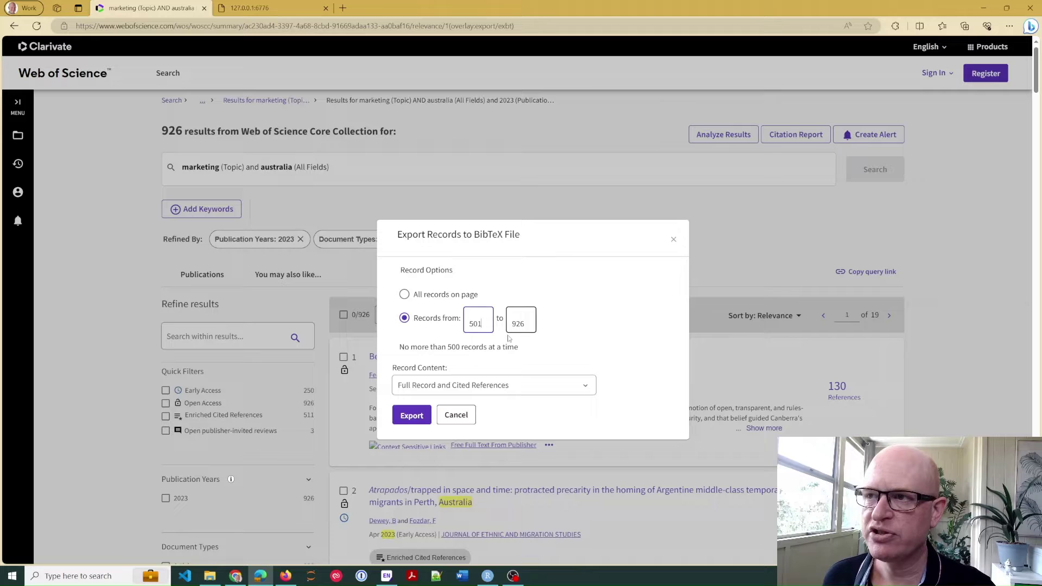
click(411, 416)
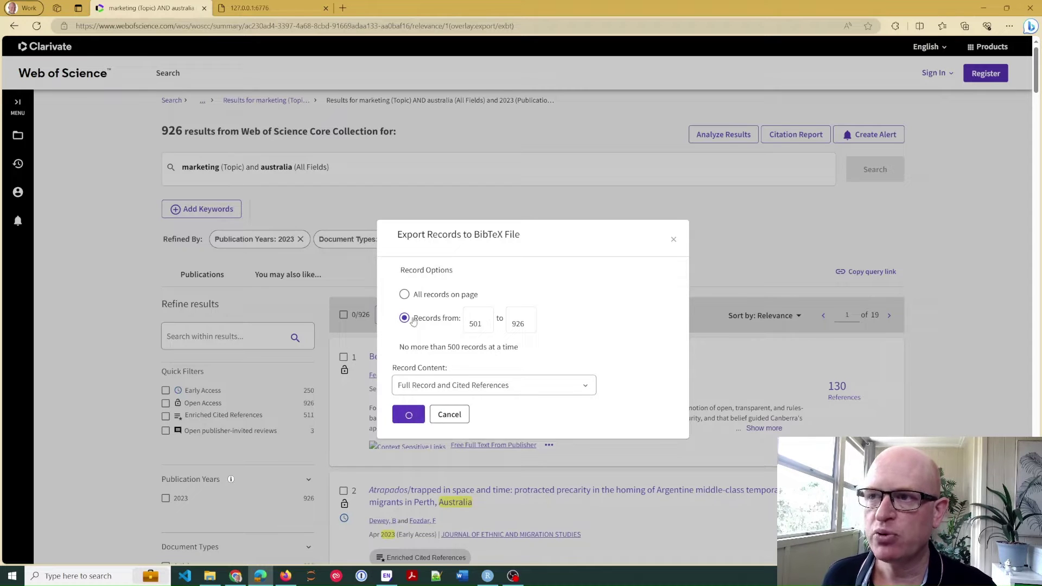
click(209, 576)
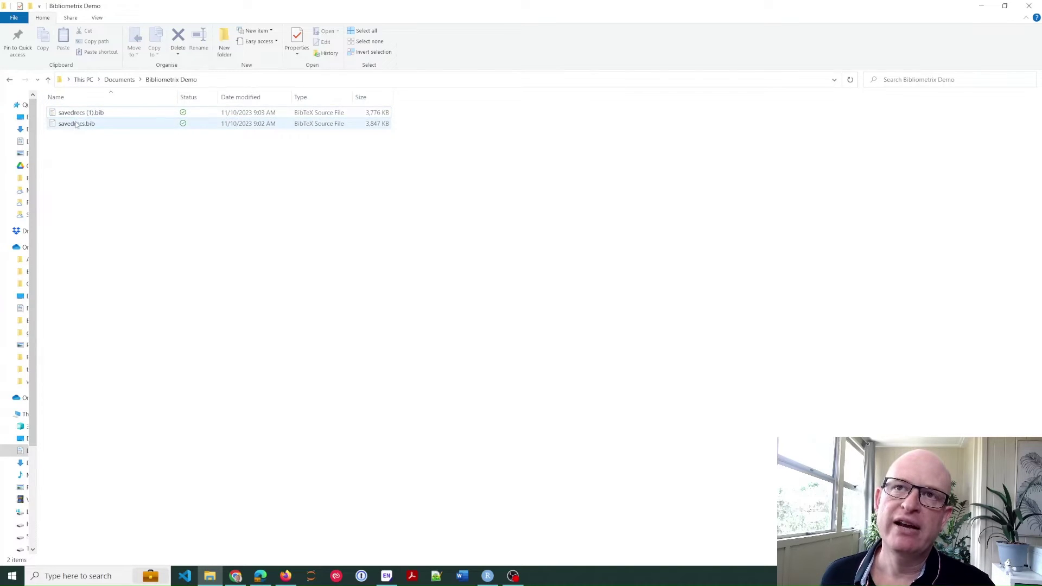
- Create a new empty text document in the folder named combined.bib
click(76, 122)
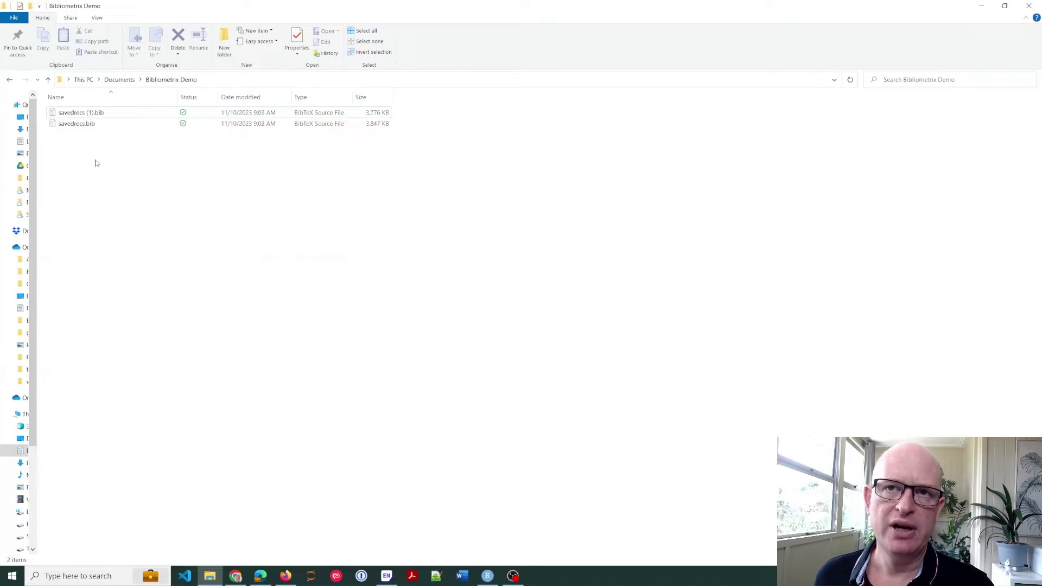
right_click(95, 163)
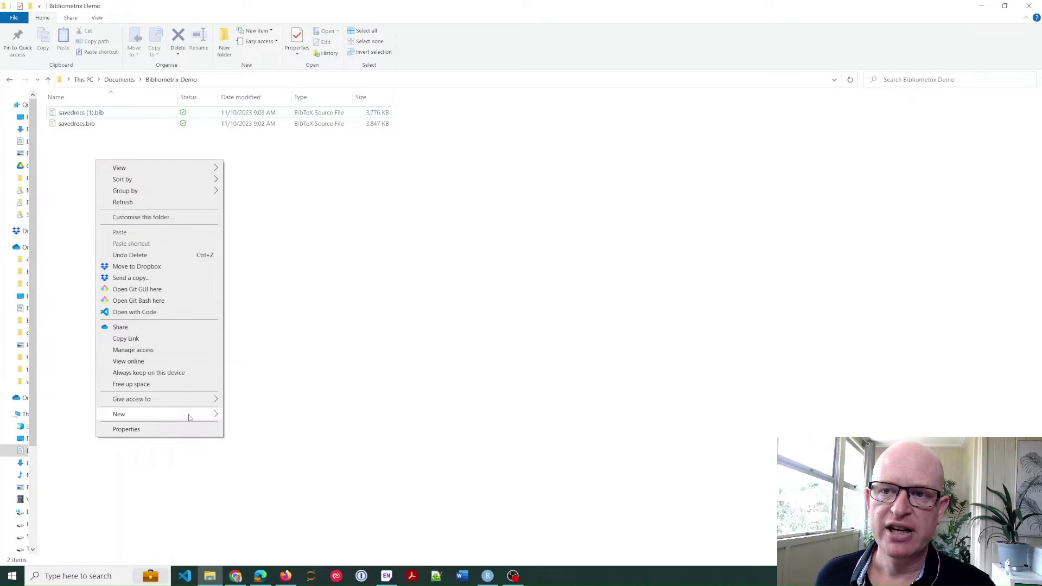
mouse_move(119, 414)
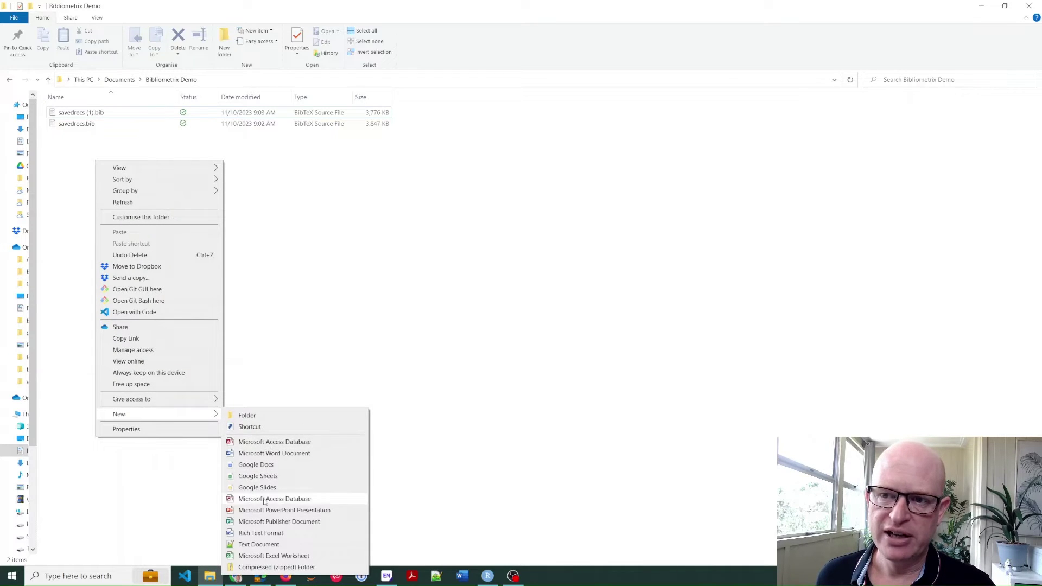
click(259, 544)
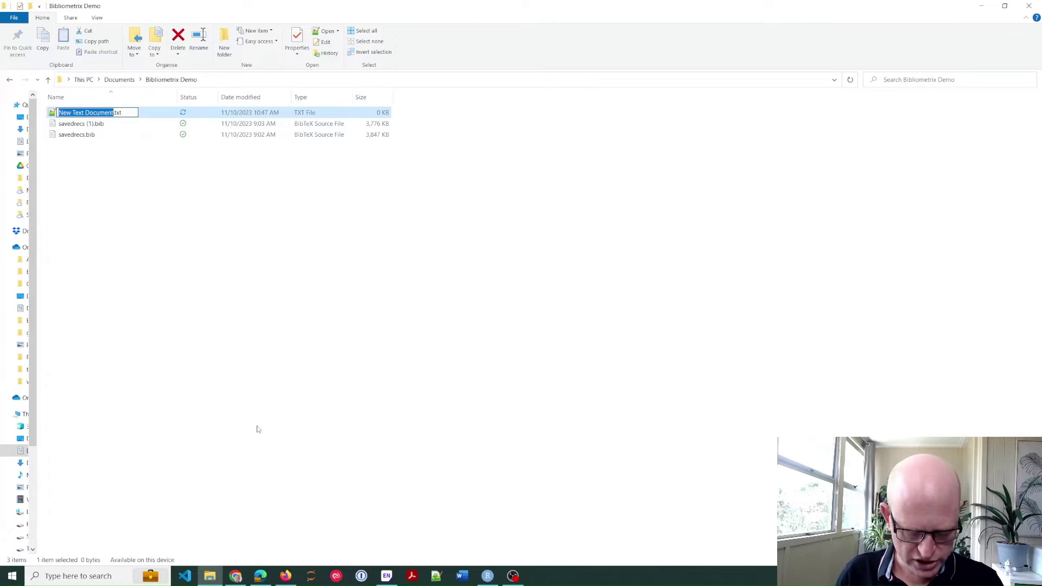
text(combined)
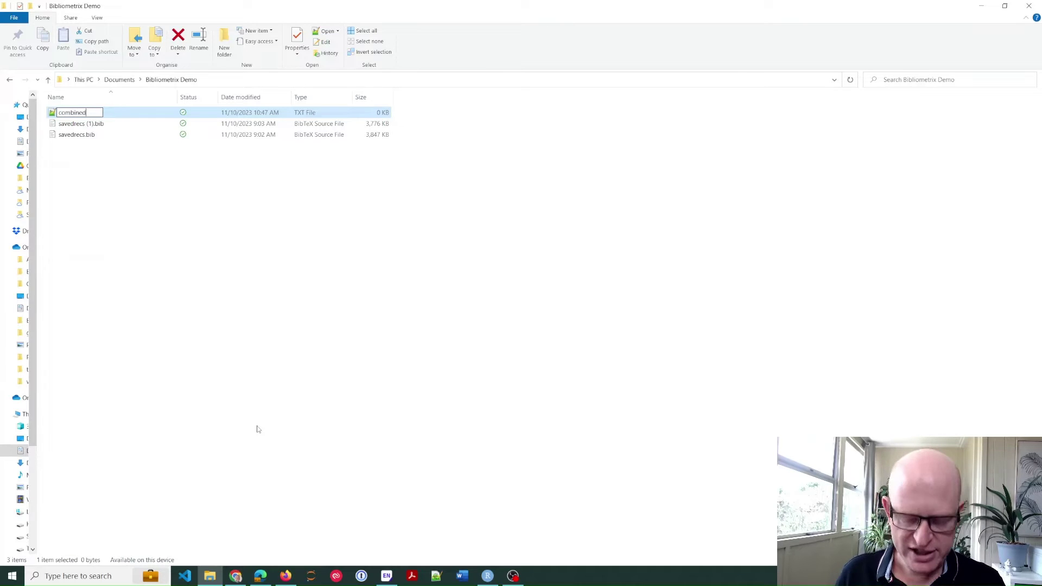
text(.)
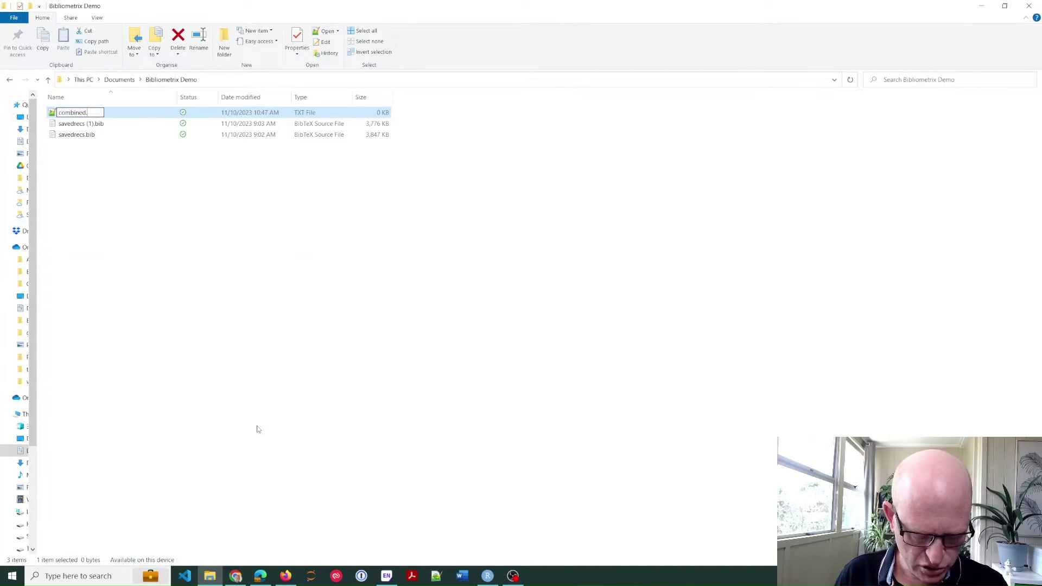
text(bib)
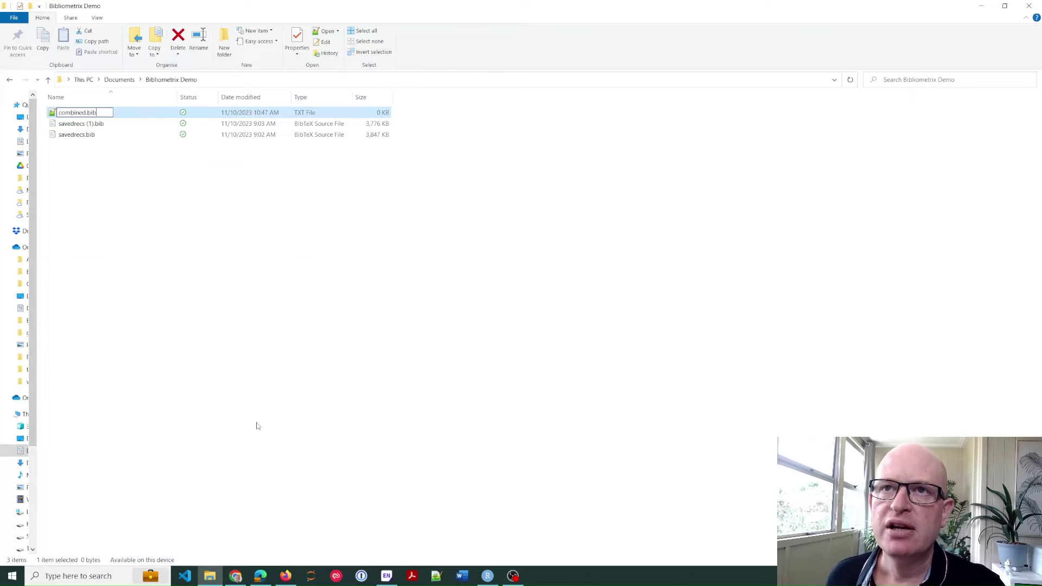
key(Return)
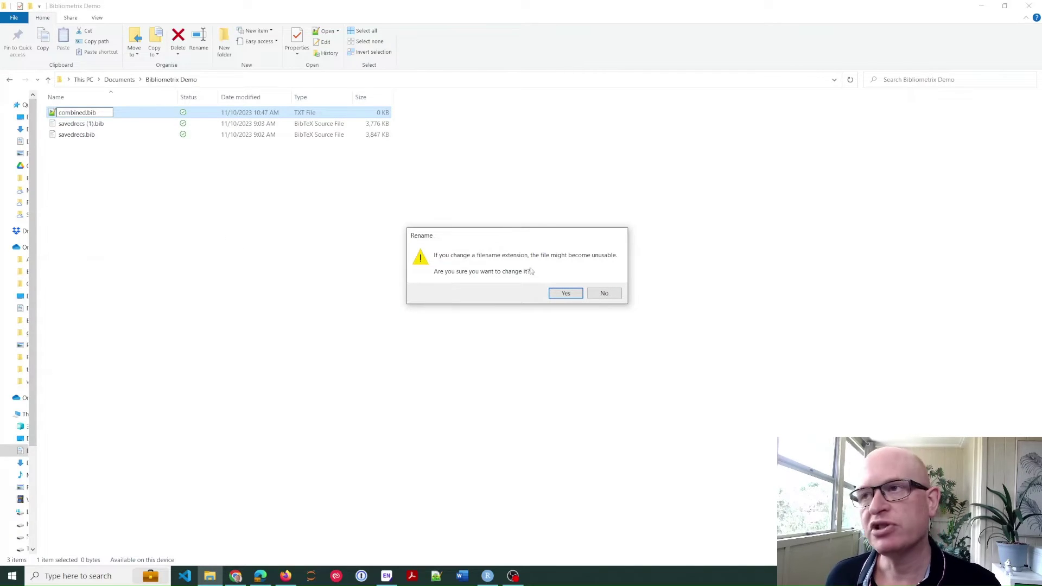
click(560, 295)
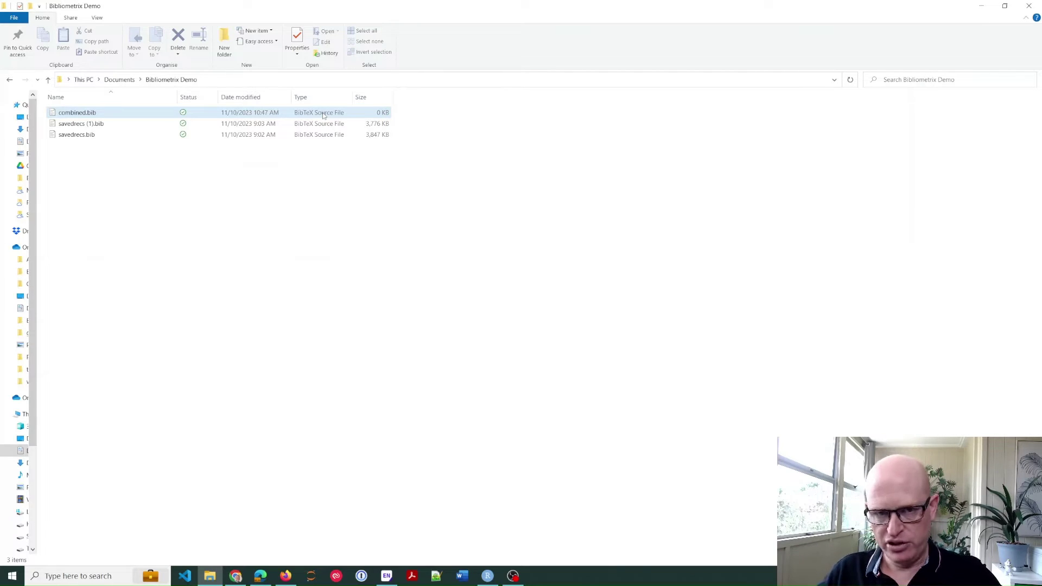
- Select combined.bib with both savedrecs exports and edit all three in Notepad++
click(193, 112)
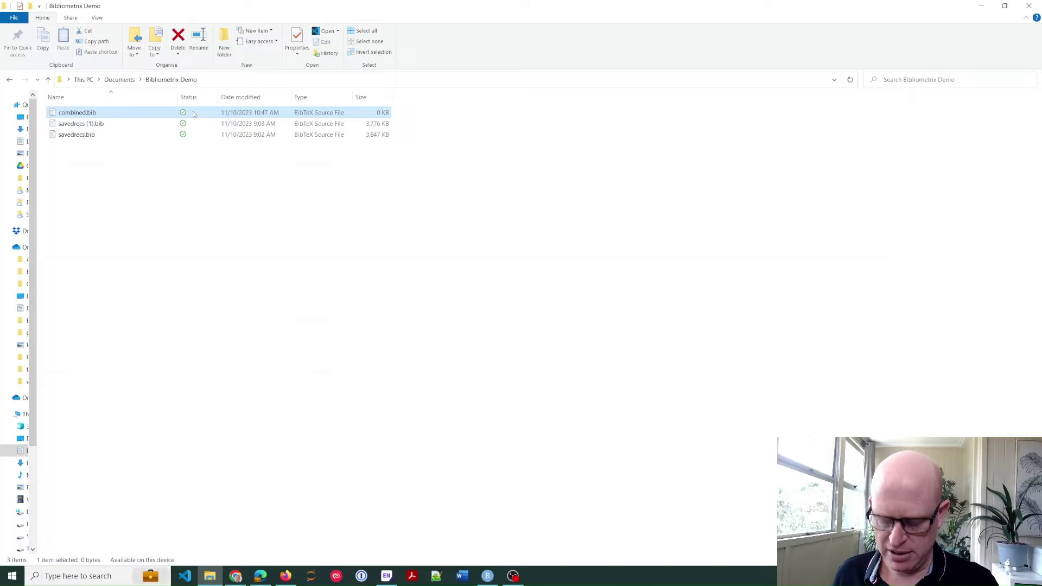
key(shift+Down)
key(shift+Down)
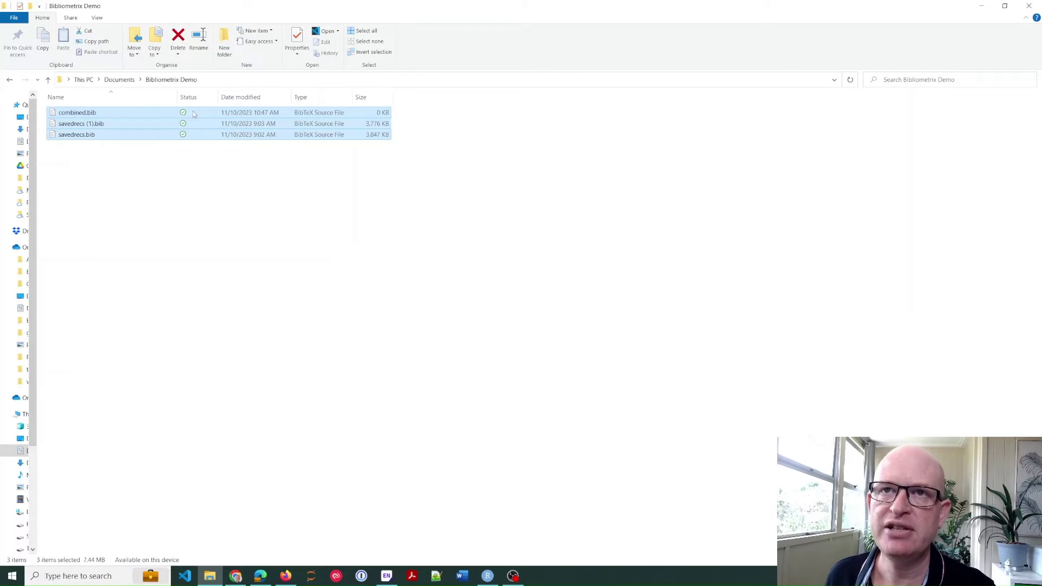
right_click(195, 113)
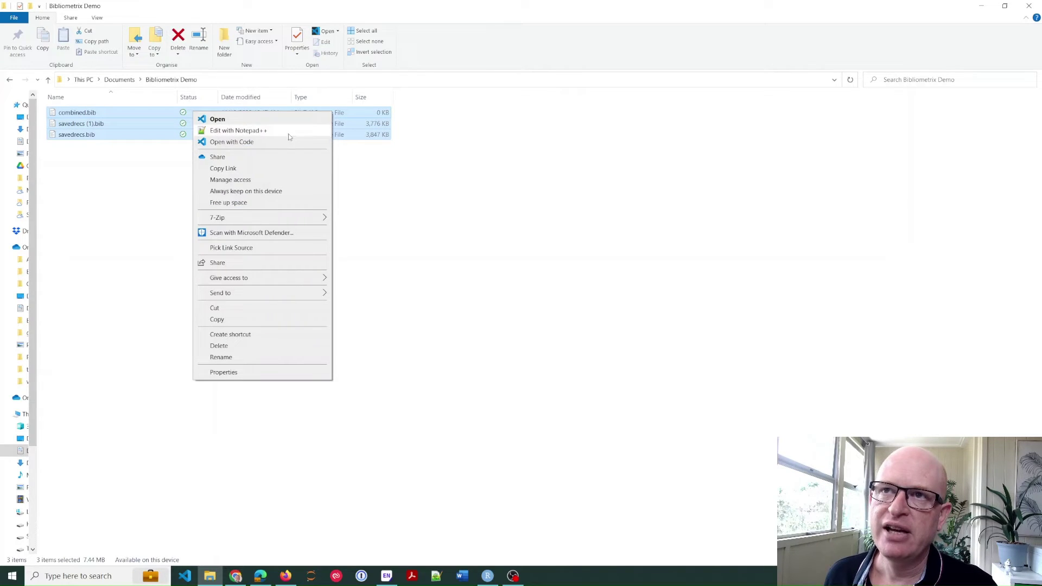
click(237, 130)
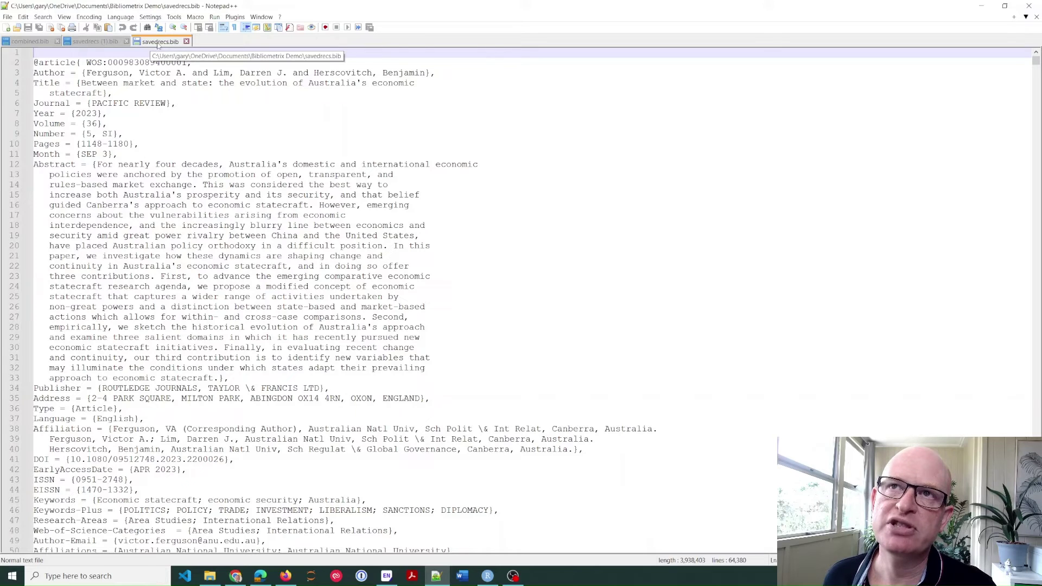
- Copy the full contents of savedrecs (1).bib into the empty combined.bib
click(35, 43)
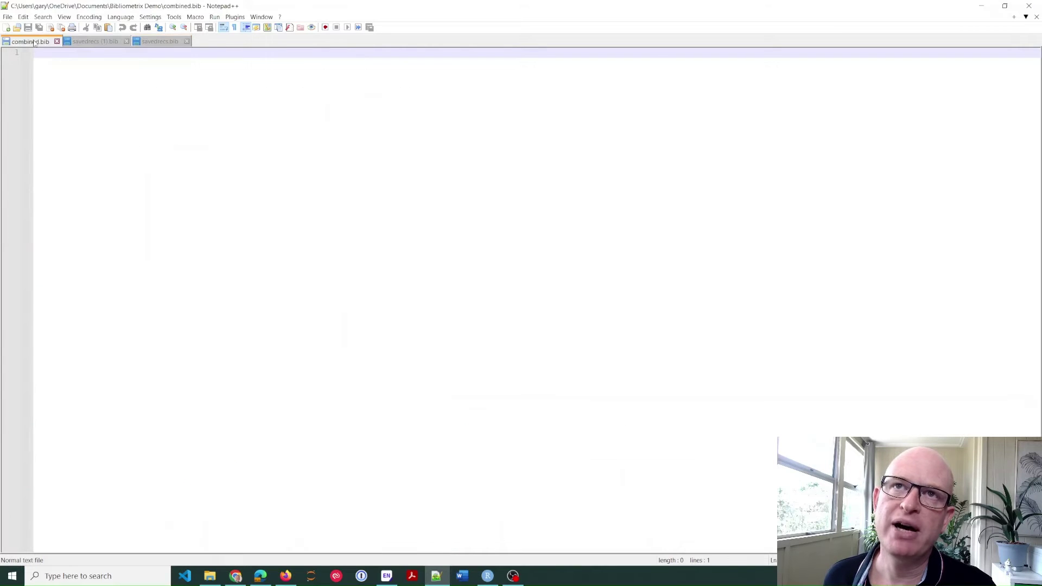
click(95, 41)
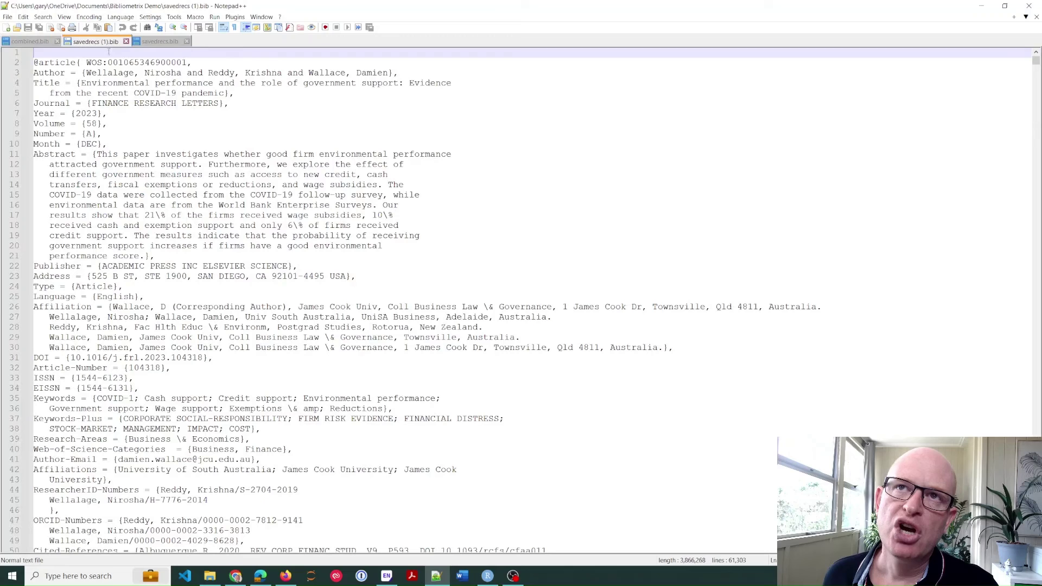
click(164, 126)
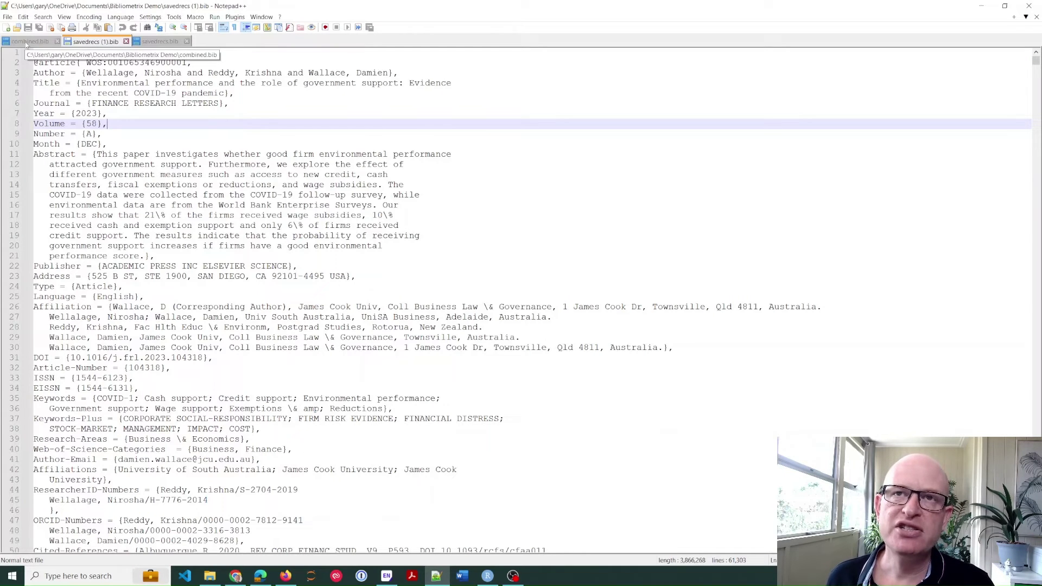
click(144, 115)
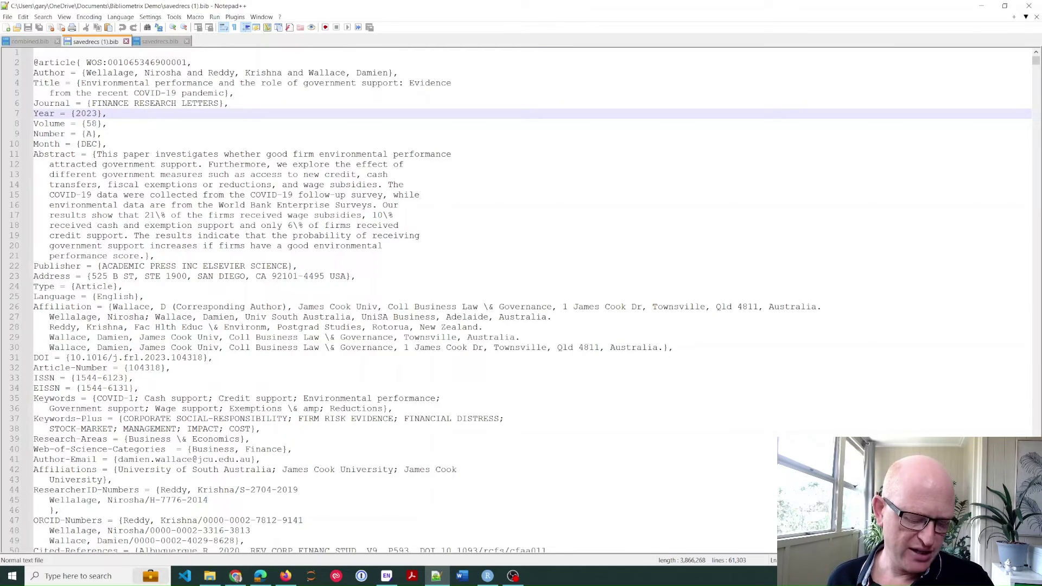
key(ctrl+a)
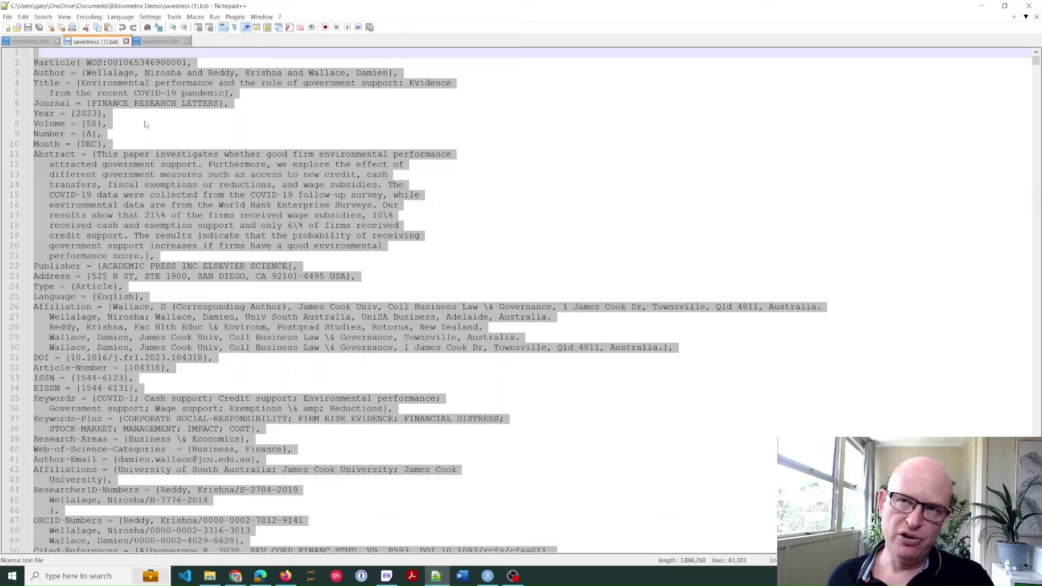
click(29, 41)
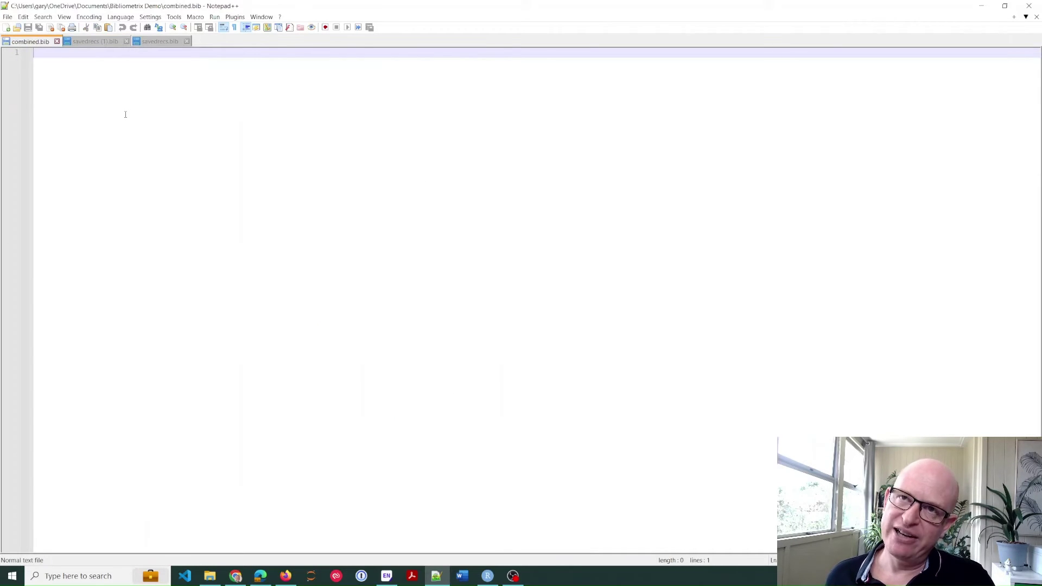
key(ctrl+v)
- Append the full contents of savedrecs.bib to the end of combined.bib
click(148, 42)
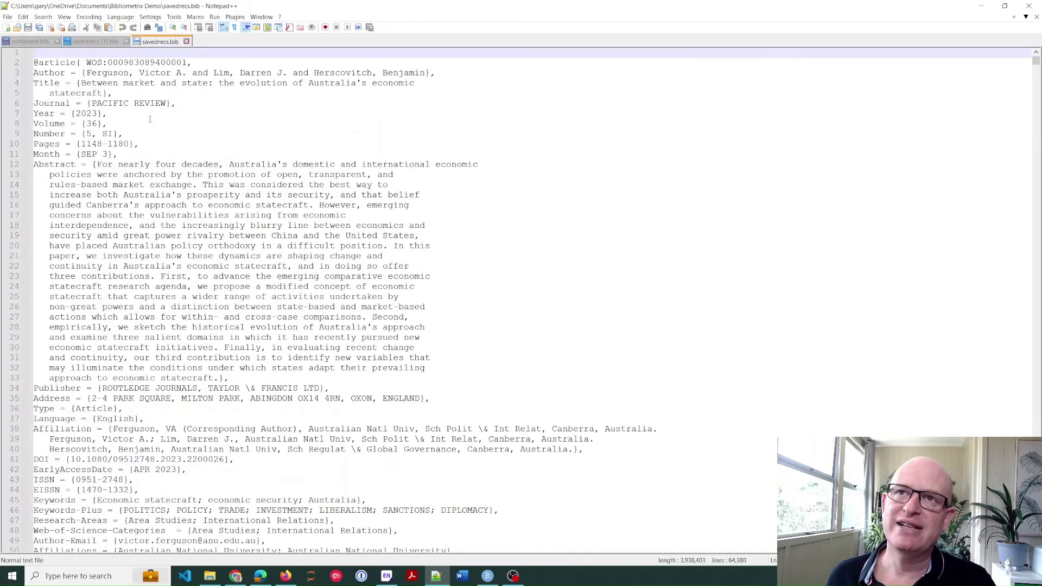
click(150, 122)
key(ctrl+a)
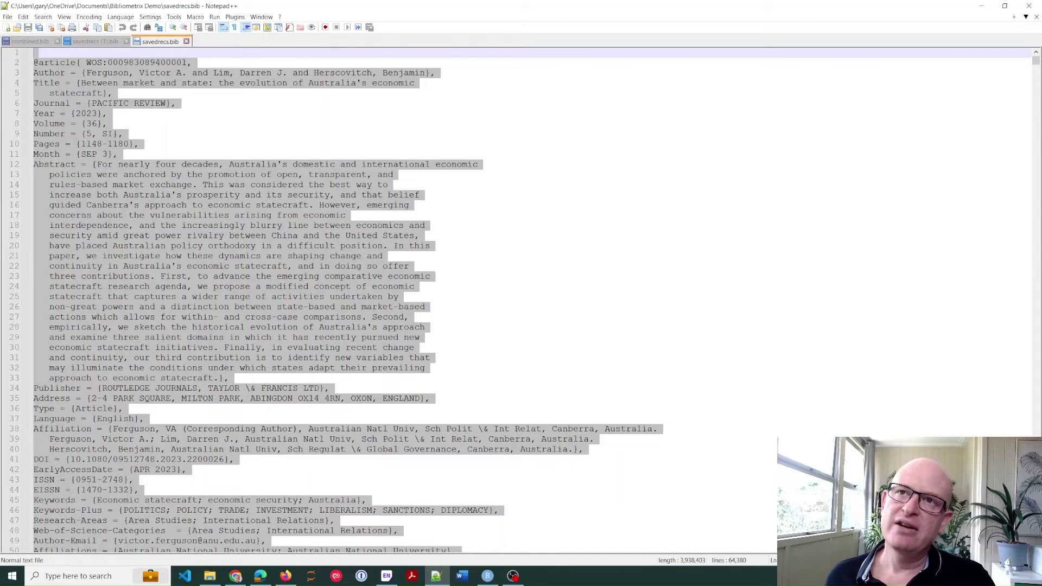
click(31, 40)
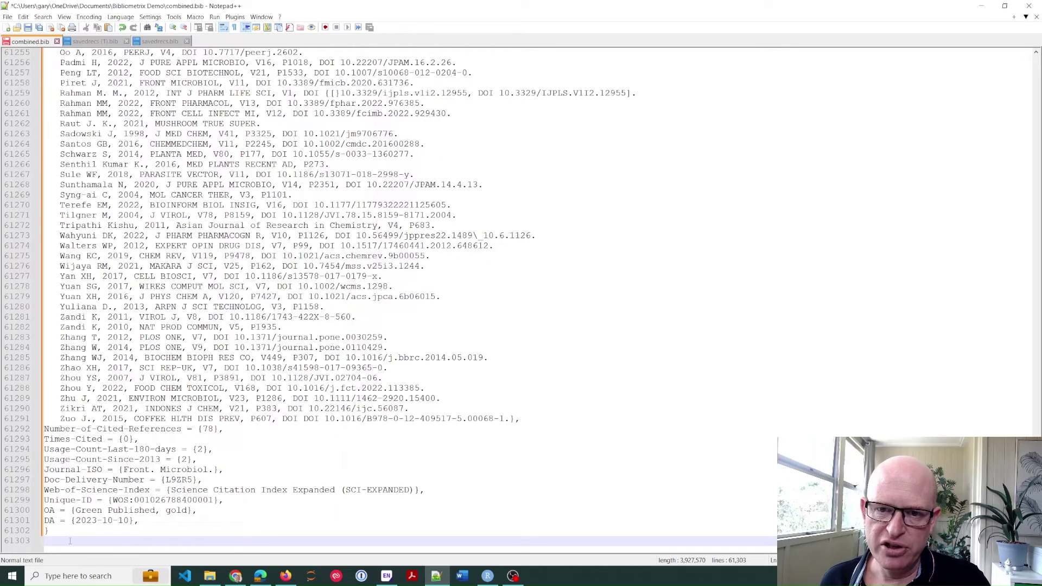
key(ctrl+v)
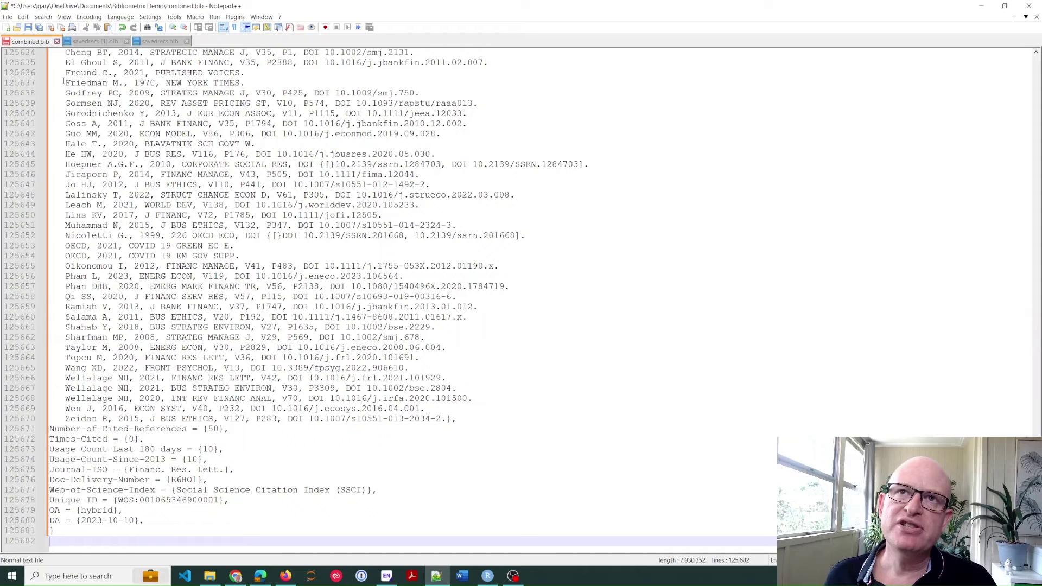
- Save combined.bib, confirm its 7,745 KB size against both exports, and return to Web of Science
click(28, 27)
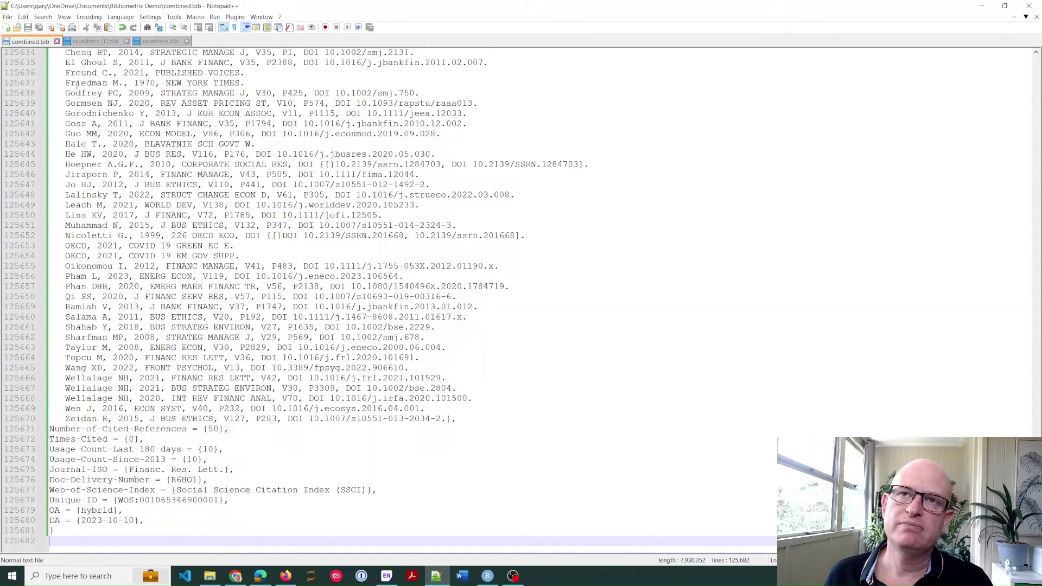
click(209, 577)
click(163, 244)
click(378, 115)
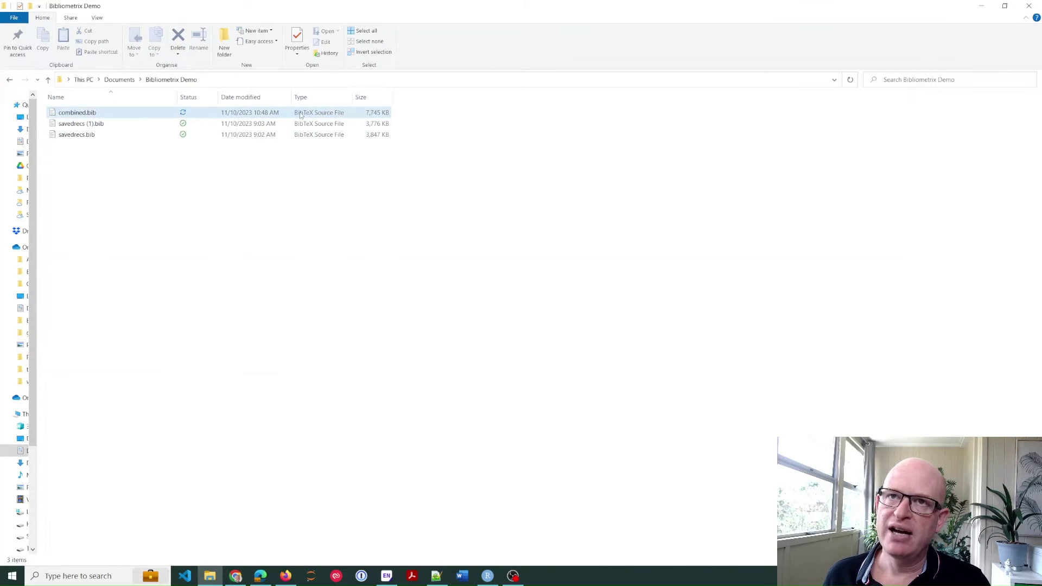
click(372, 120)
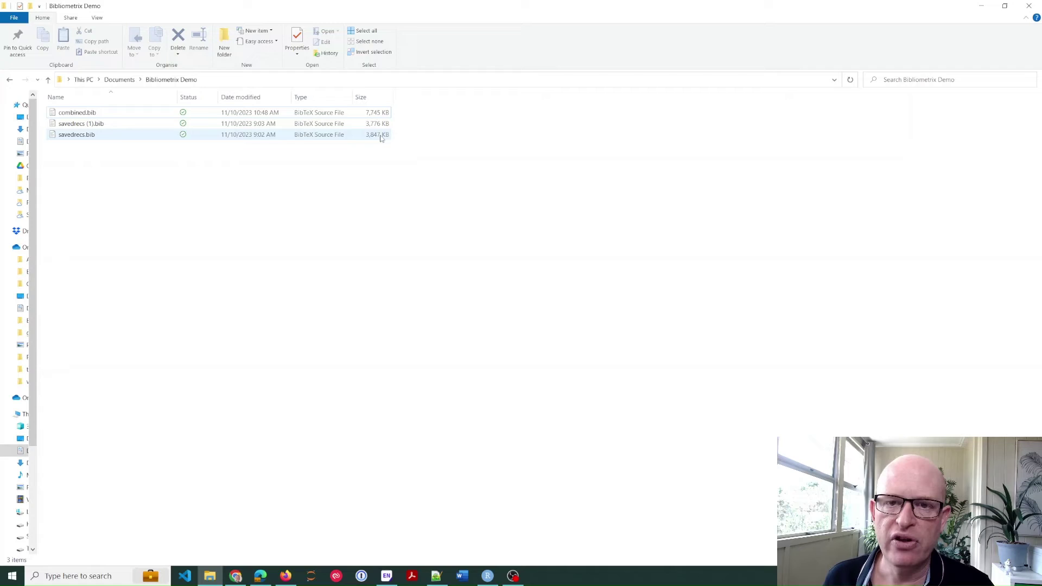
click(104, 113)
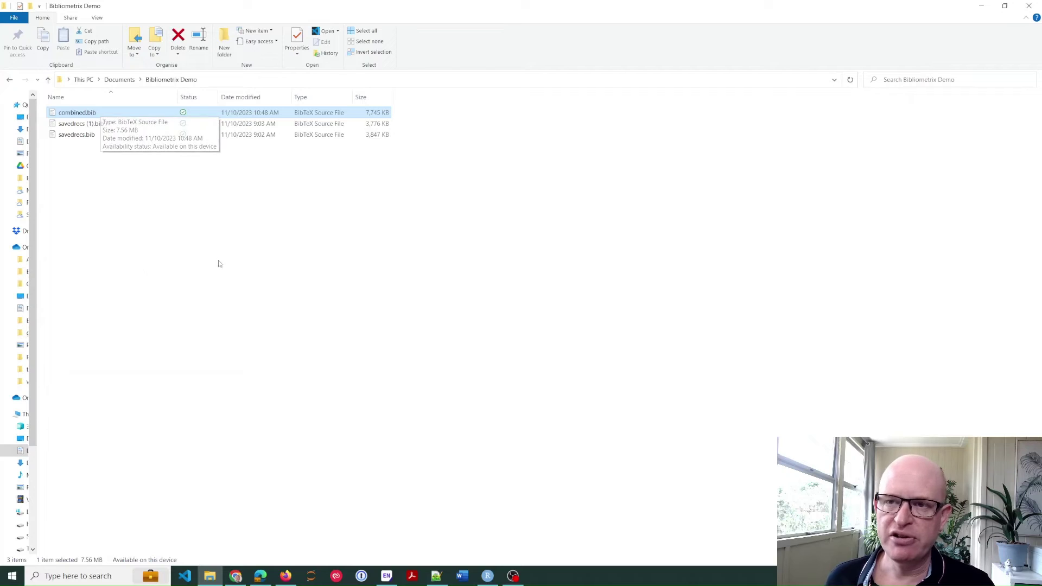
click(260, 576)
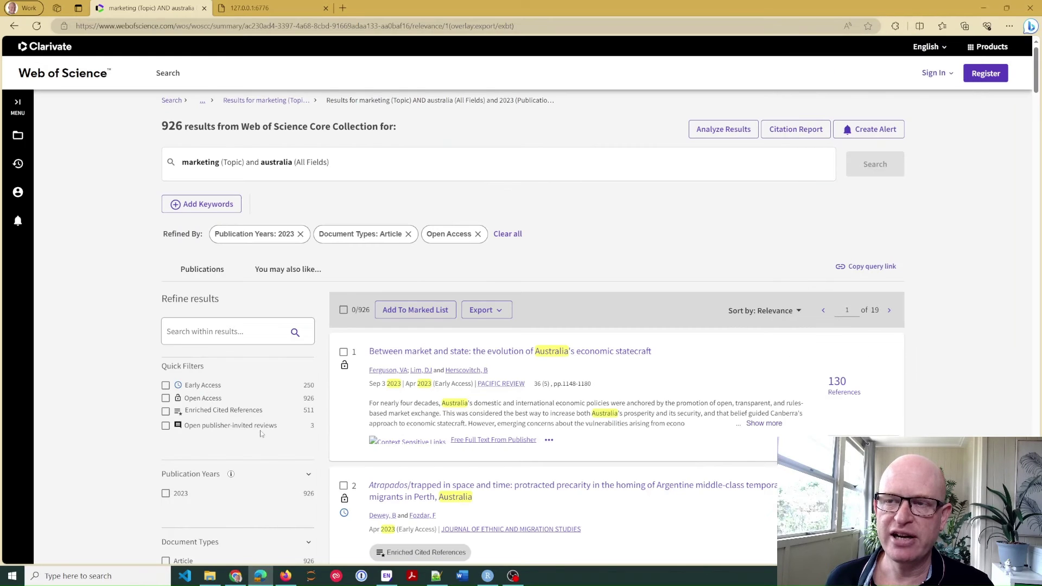
- Load combined.bib into biblioshiny via Load Data and start the conversion
click(293, 9)
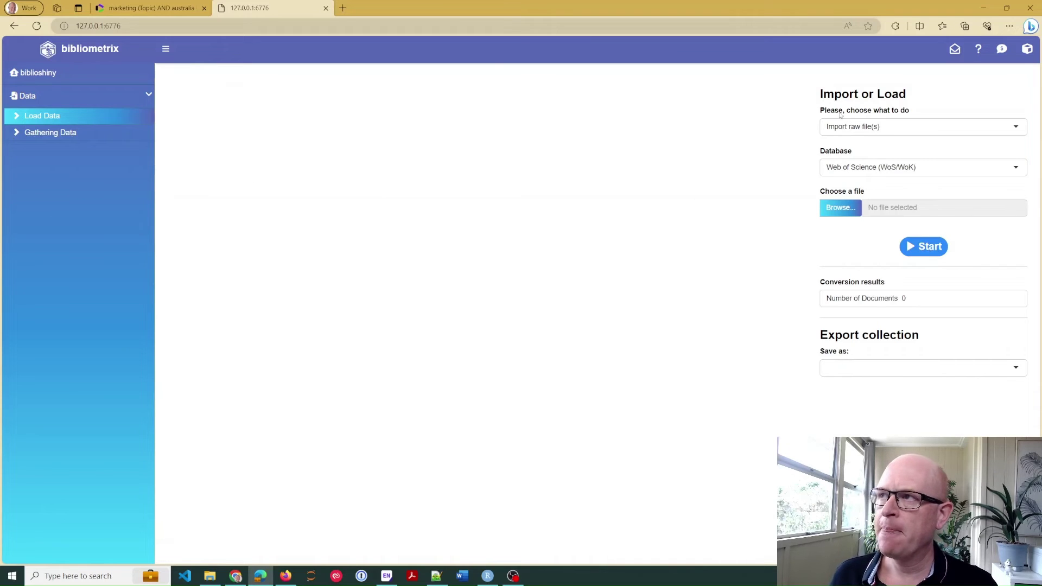
click(65, 118)
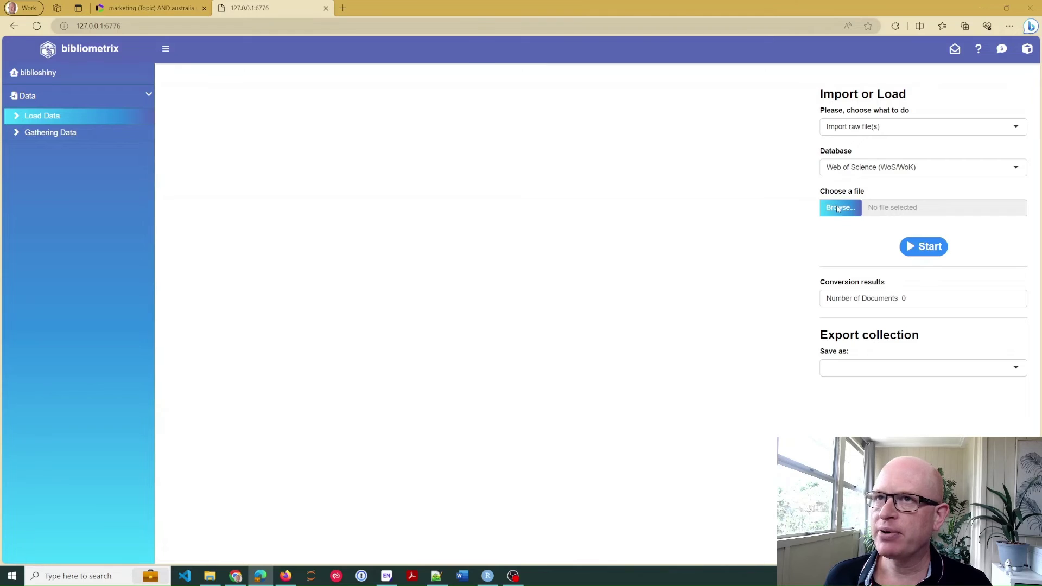
click(838, 209)
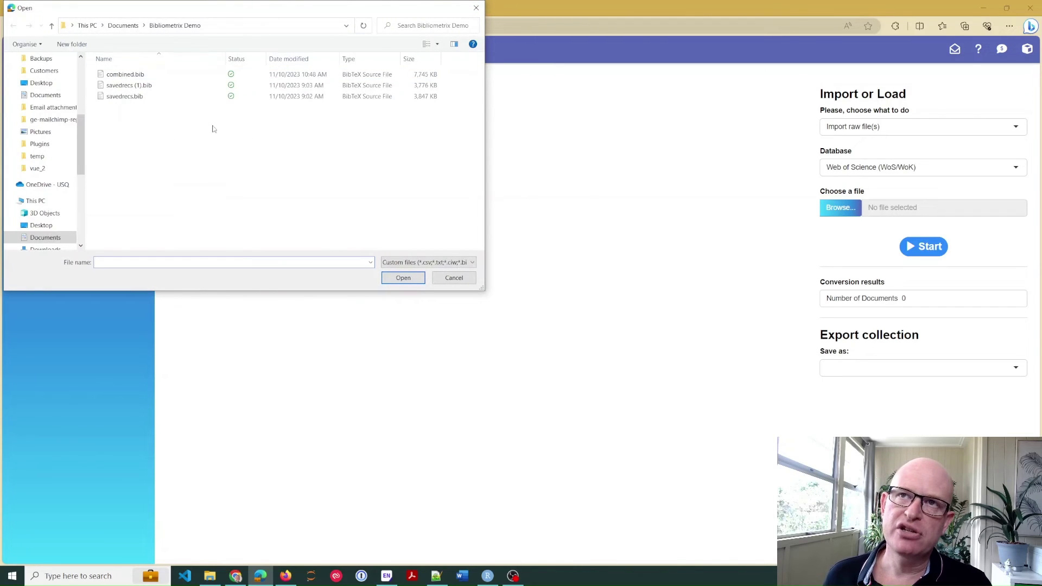
click(137, 75)
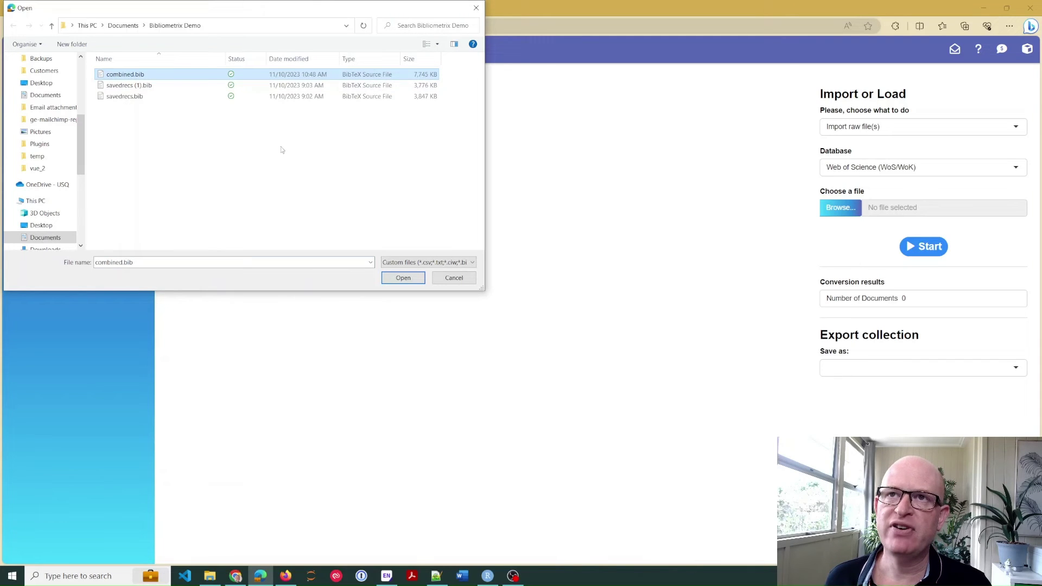
click(403, 278)
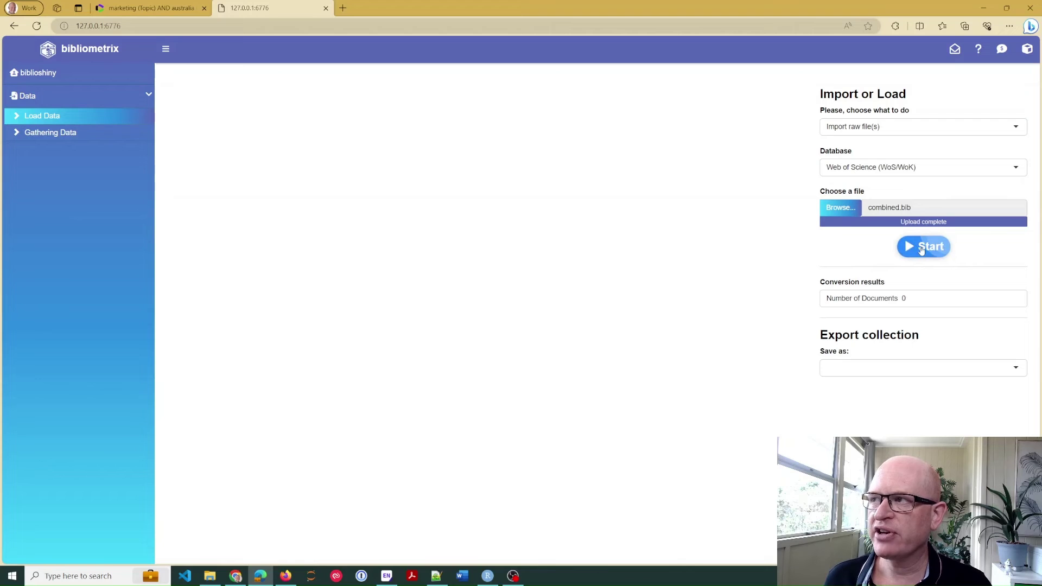
click(922, 247)
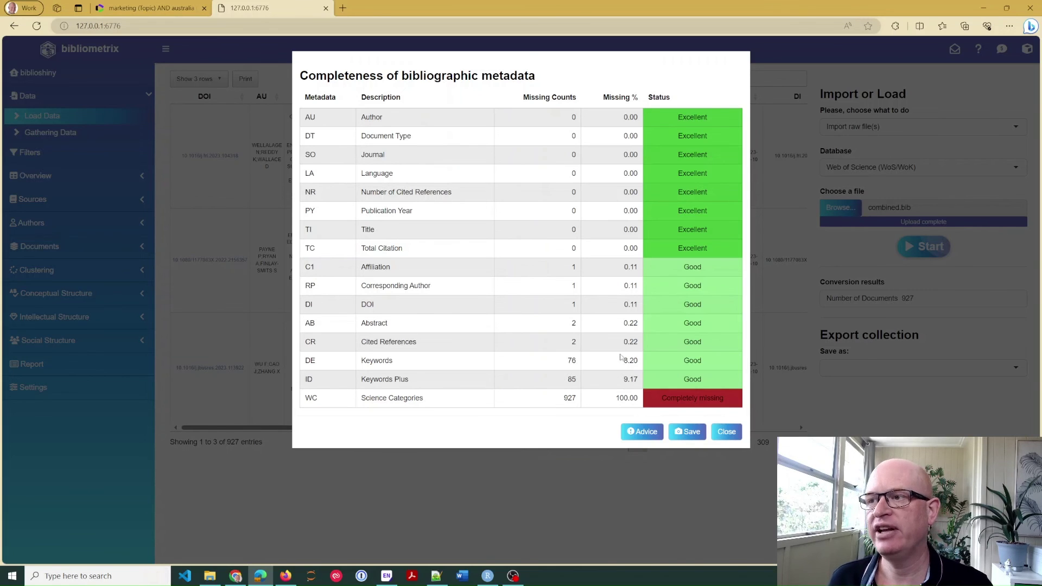
- Dismiss the completeness report and show Overview > Main Information
click(727, 433)
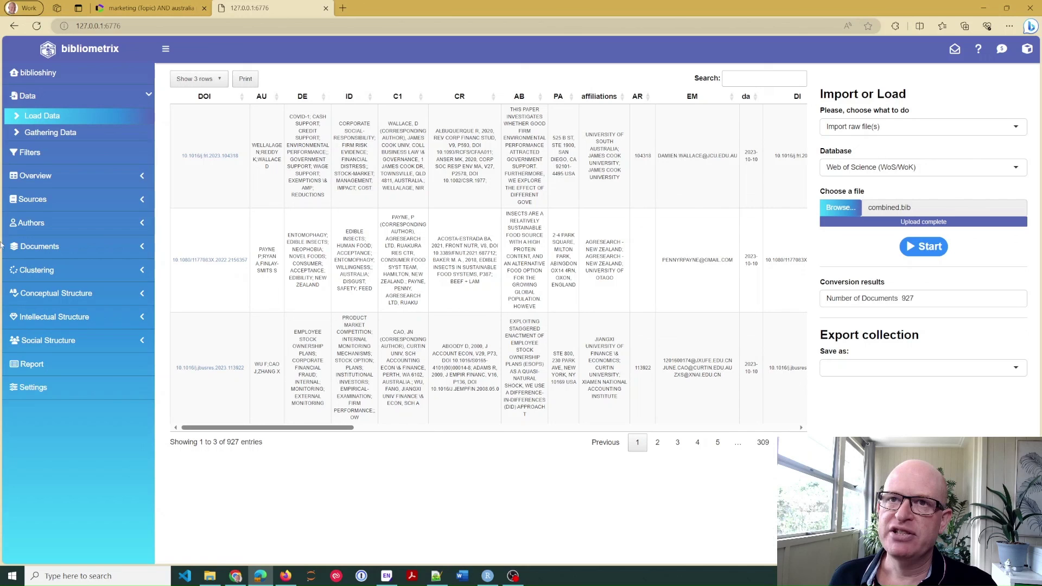
click(56, 174)
click(56, 166)
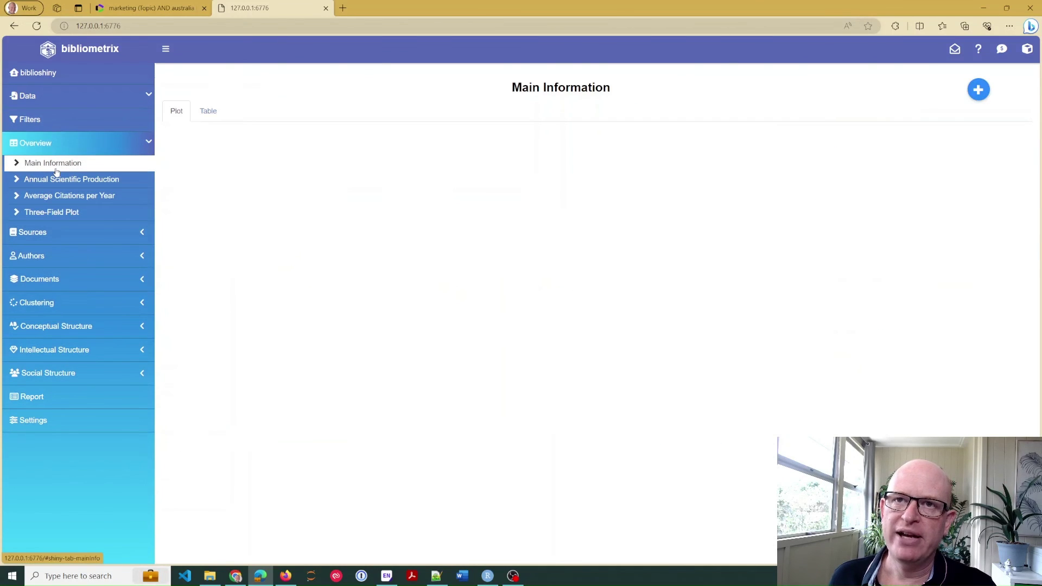